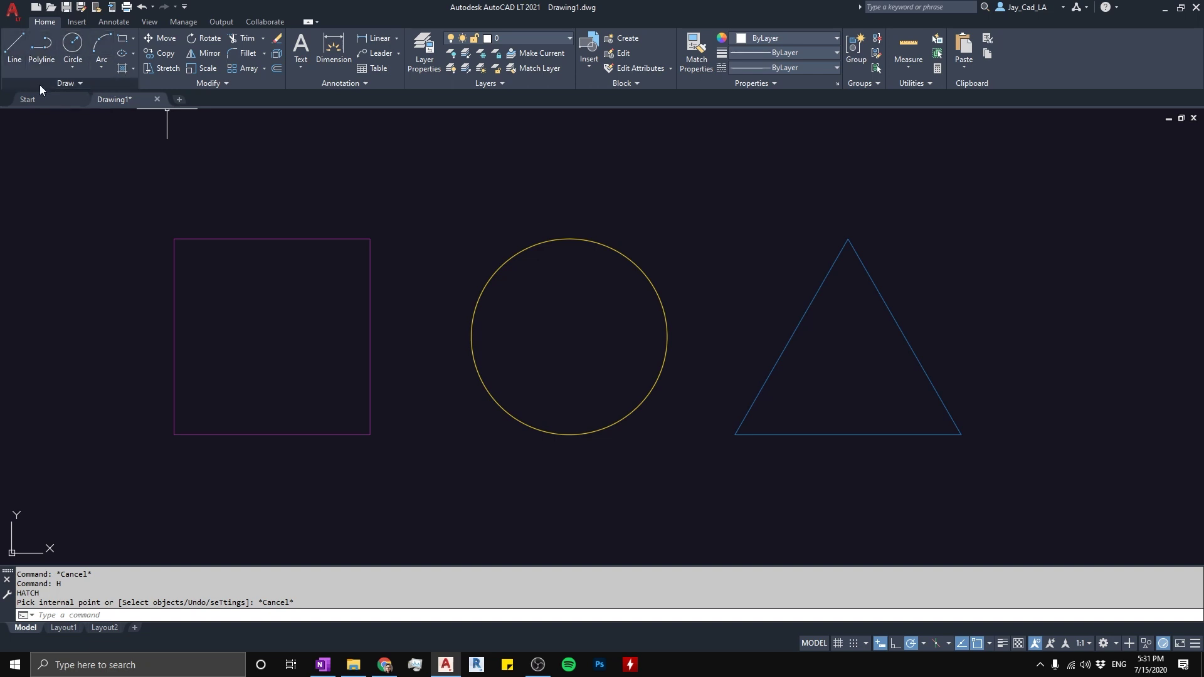
Start the Hatch command from the Draw panel
left_click(123, 70)
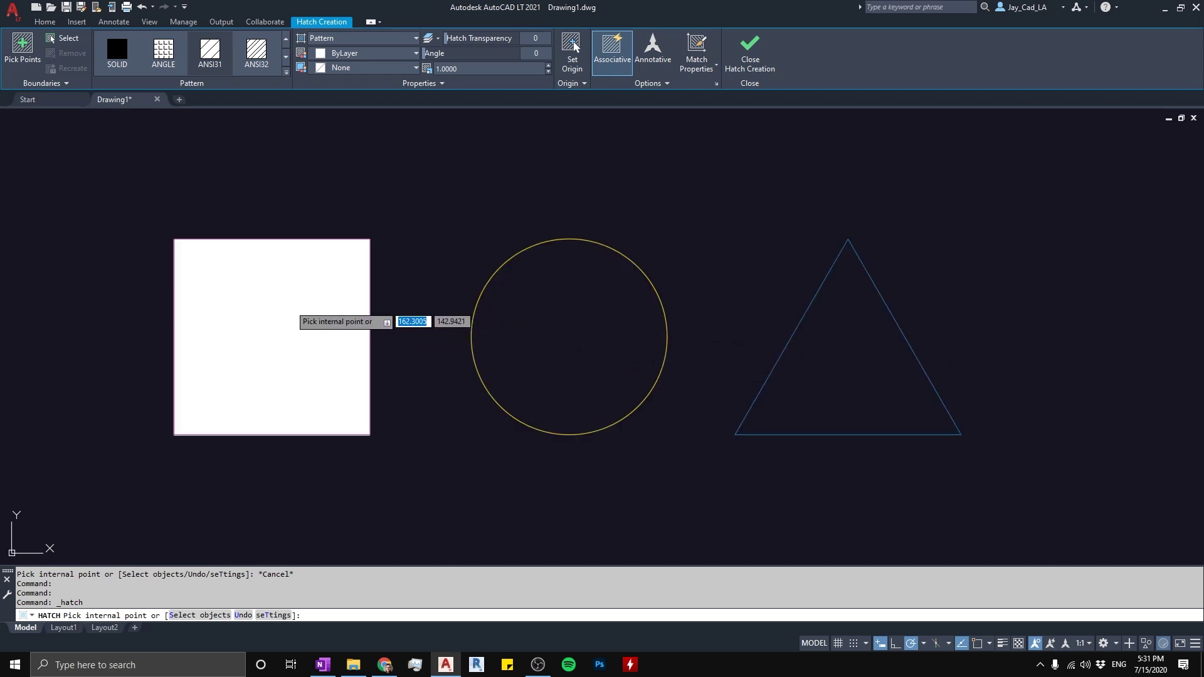
Hatch the square by picking its interior and close hatch creation
left_click(307, 308)
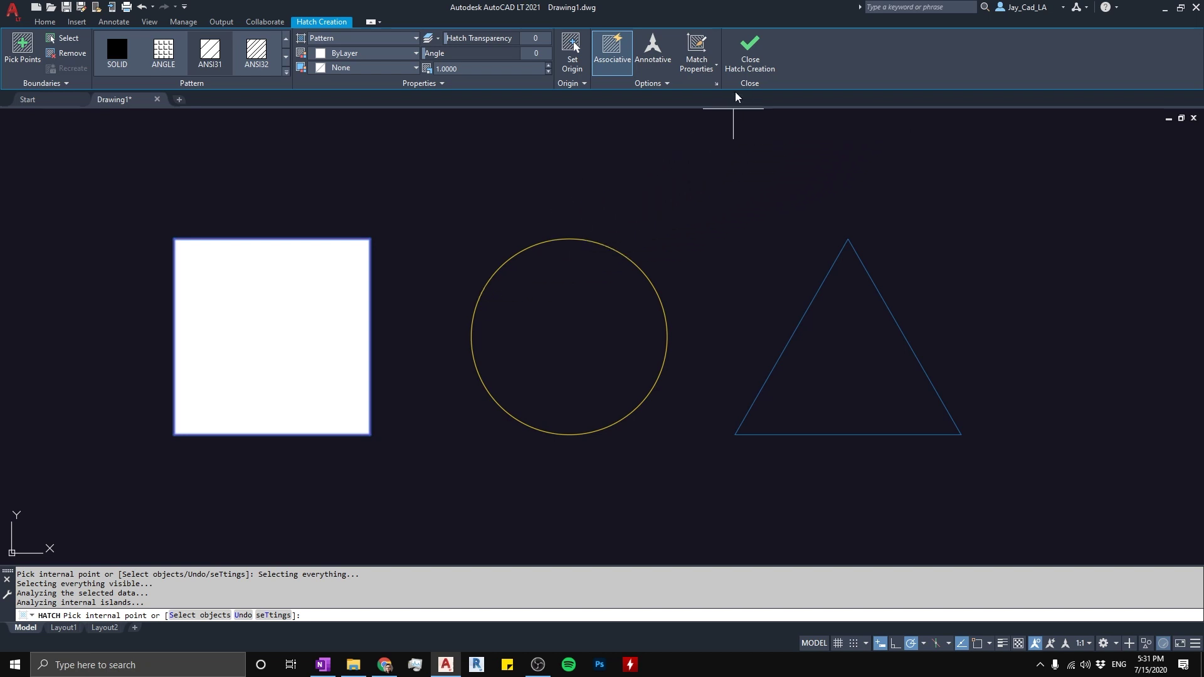
left_click(744, 60)
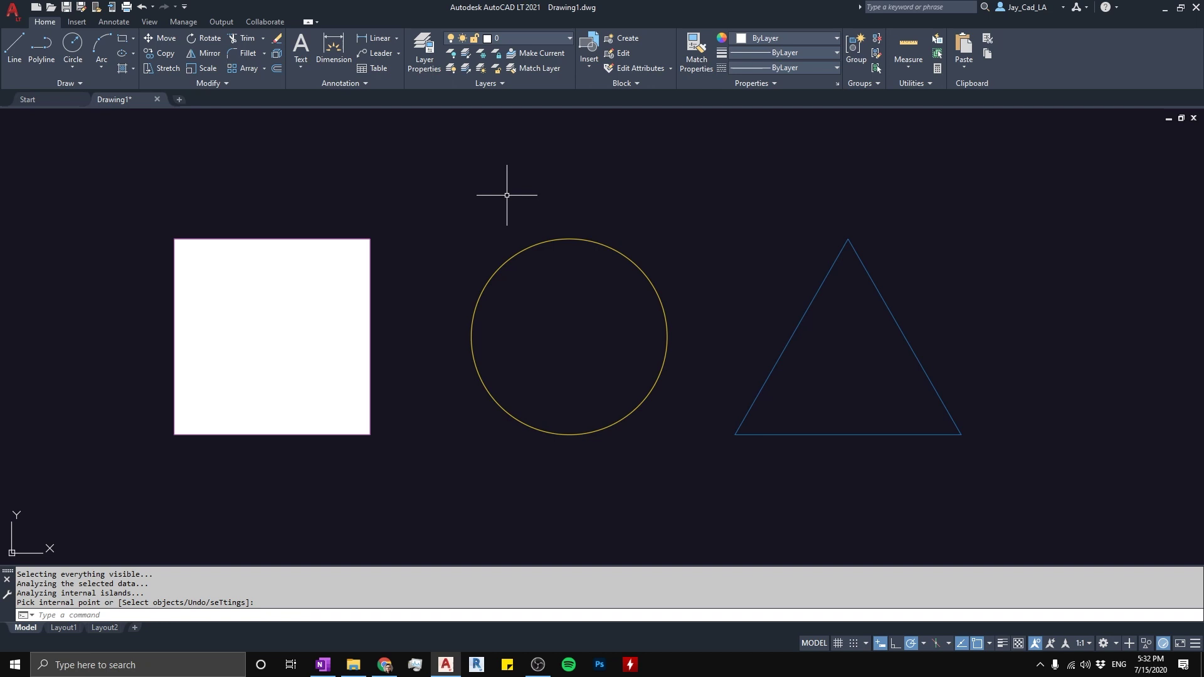
type("H")
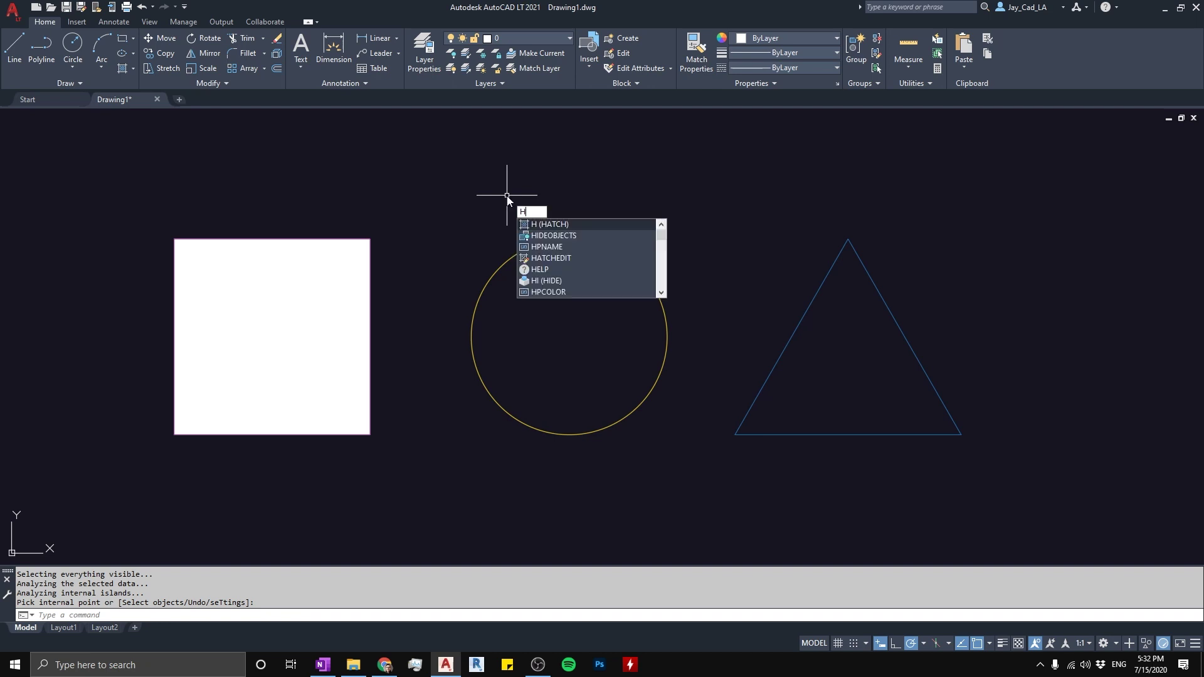
Hatch the circle by picking its interior, leaving the triangle empty
key("Return")
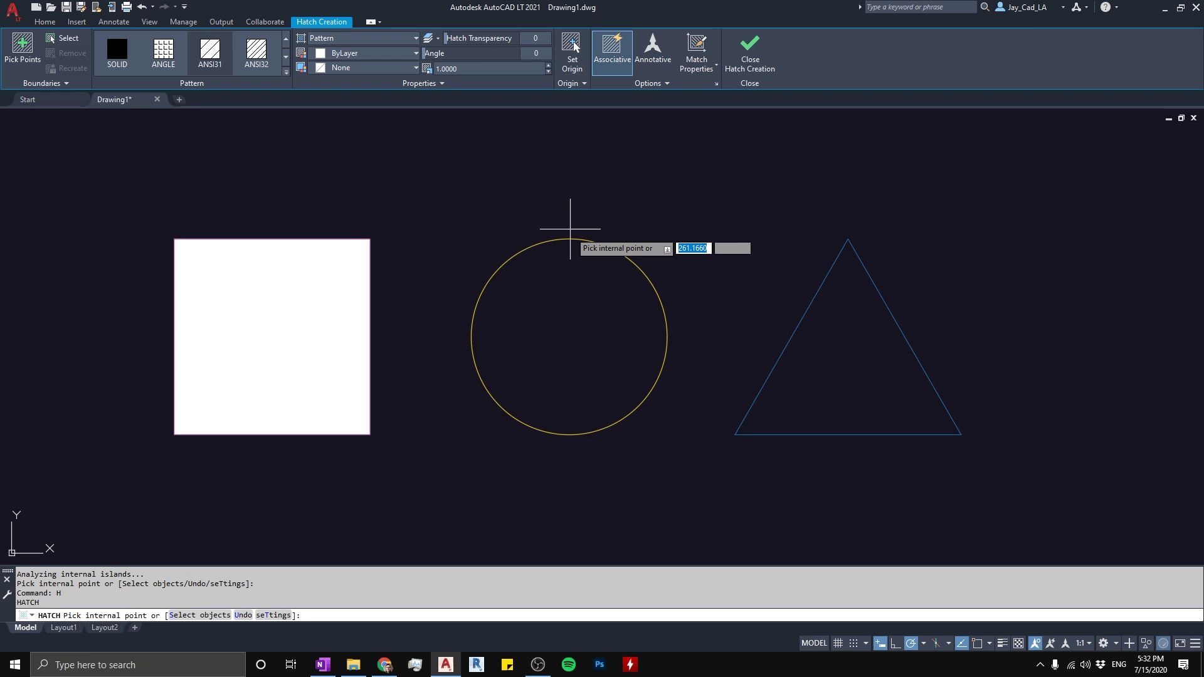
left_click(575, 331)
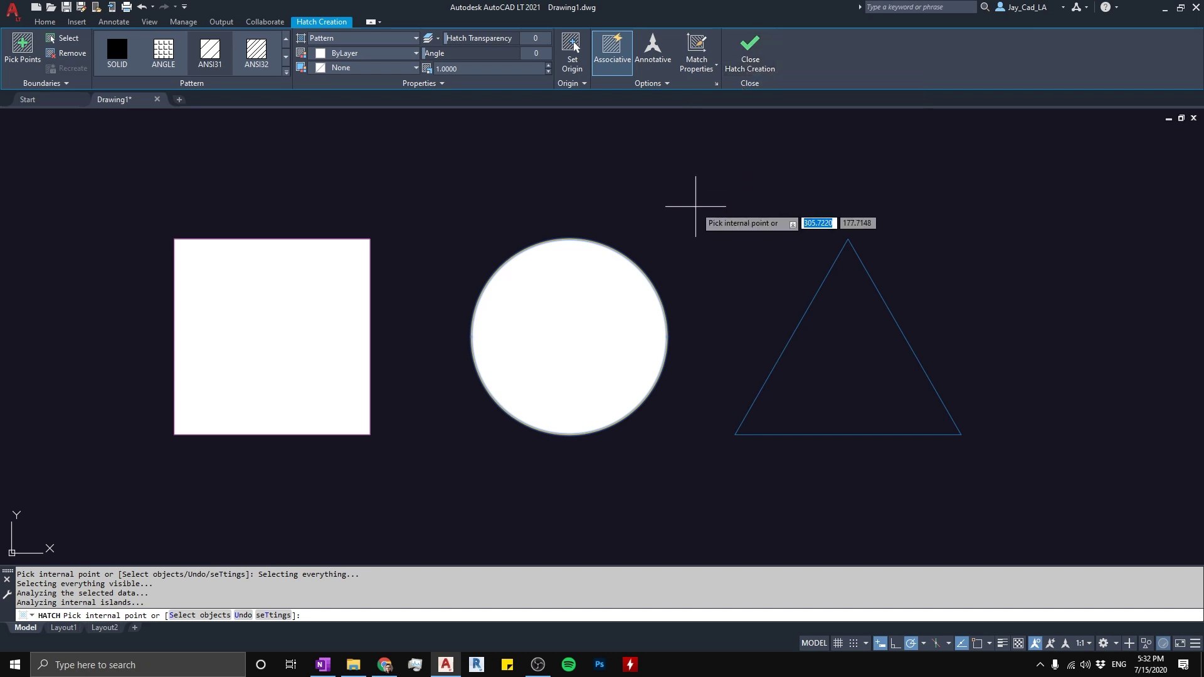
key("Return")
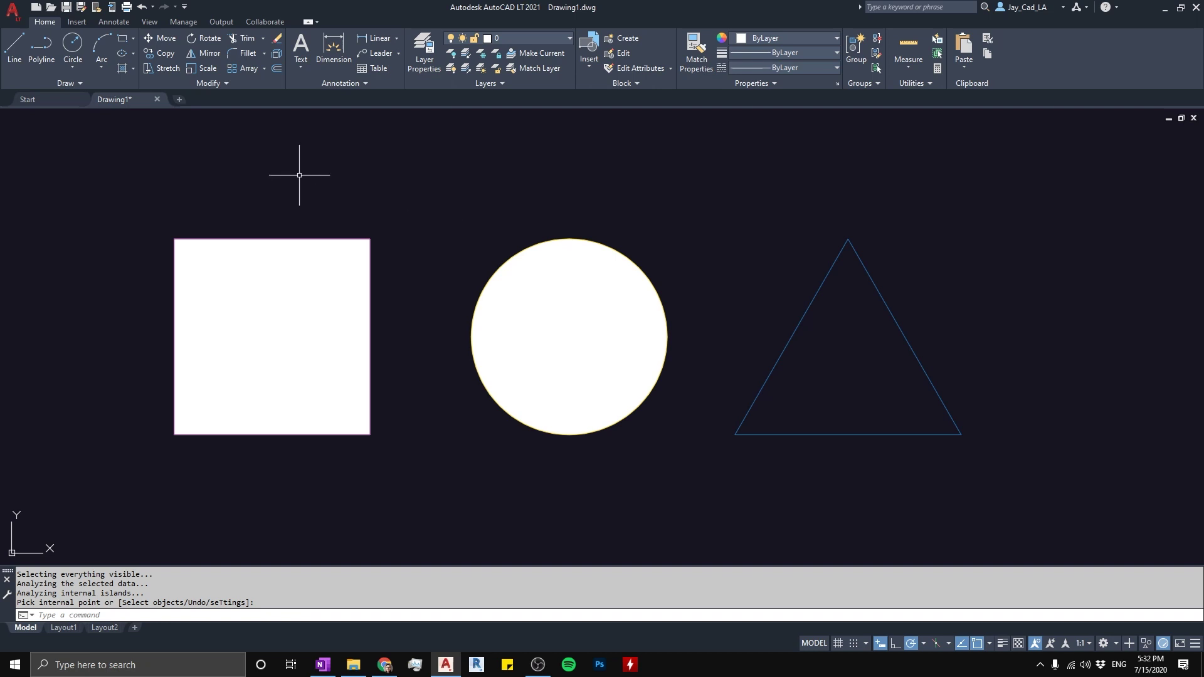
Cancel a new hatch and select the square's hatch to edit it
left_click(123, 69)
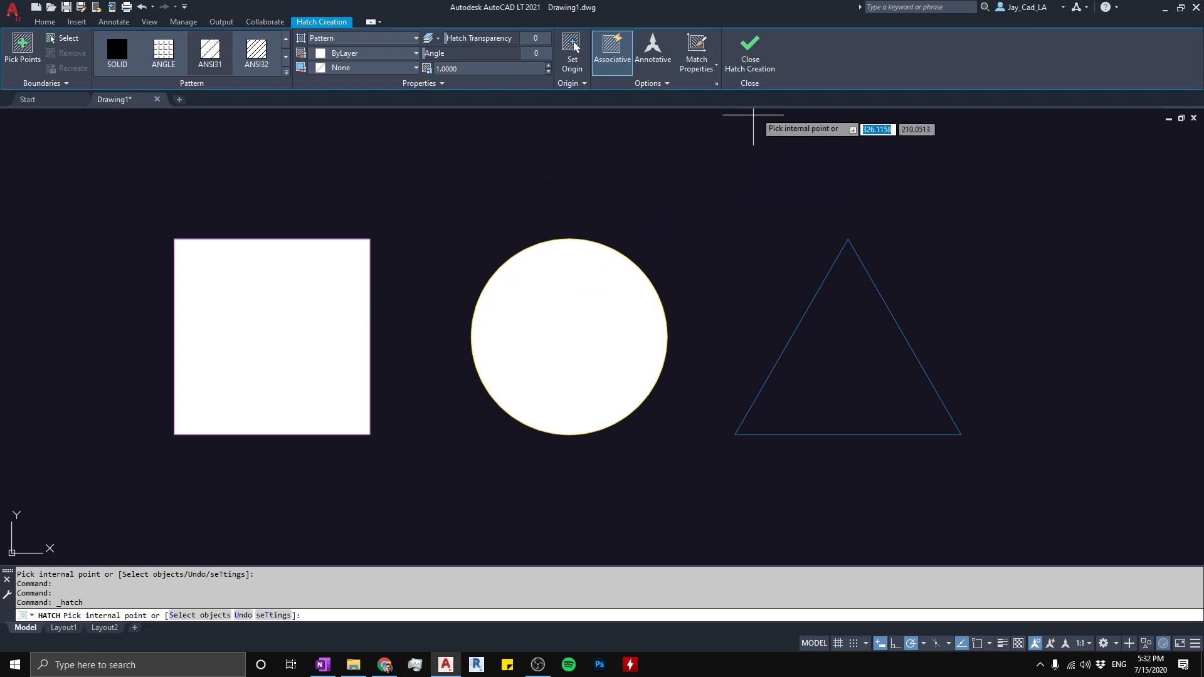
left_click(750, 55)
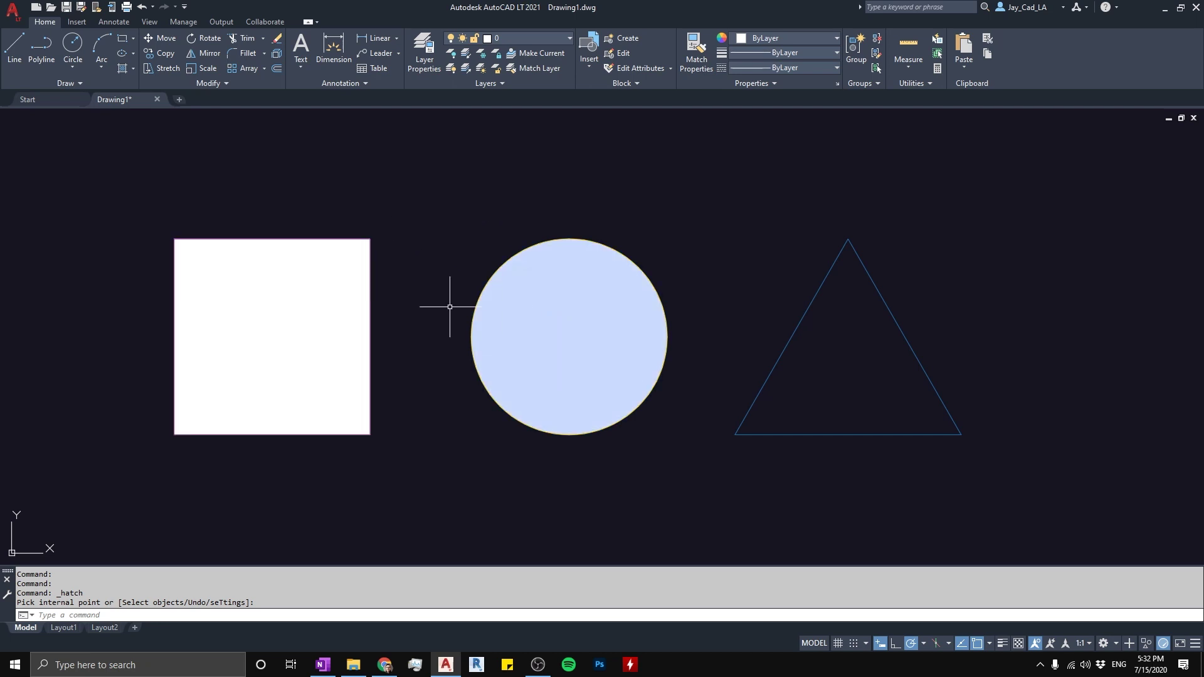
left_click(300, 284)
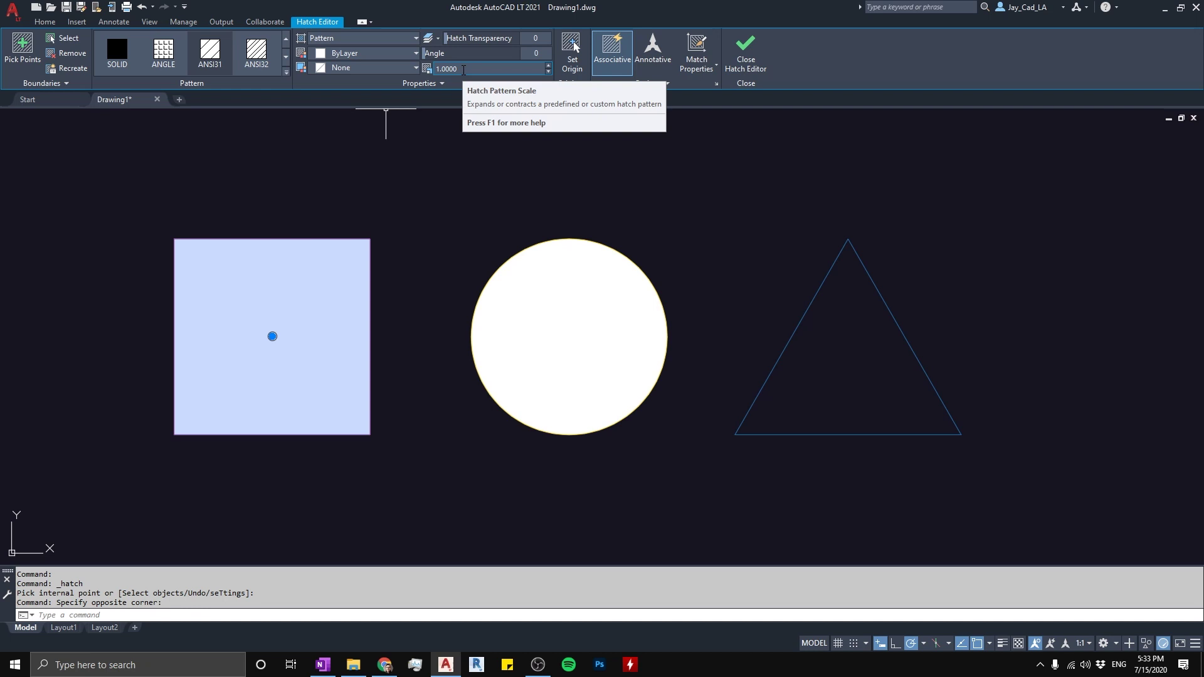
Set the square's hatch pattern scale to 2
left_click(463, 69)
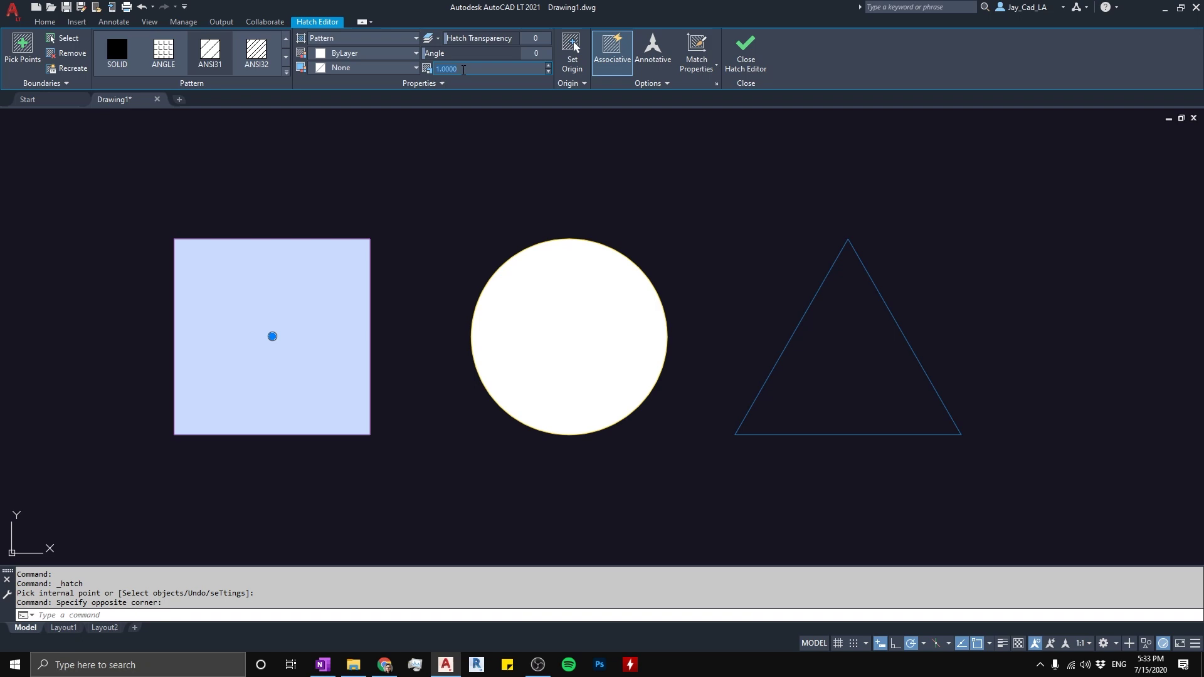
type("2")
key("Return")
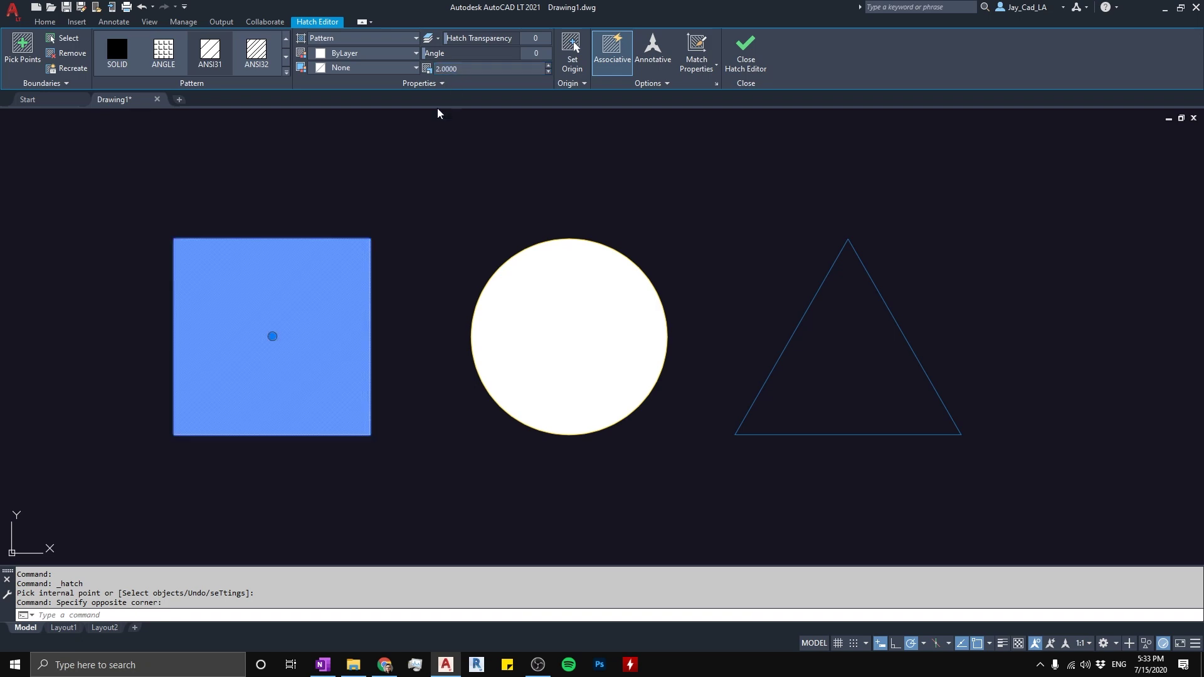
scroll(288, 280, "up", 1)
scroll(300, 263, "up", 2)
scroll(300, 262, "up", 2)
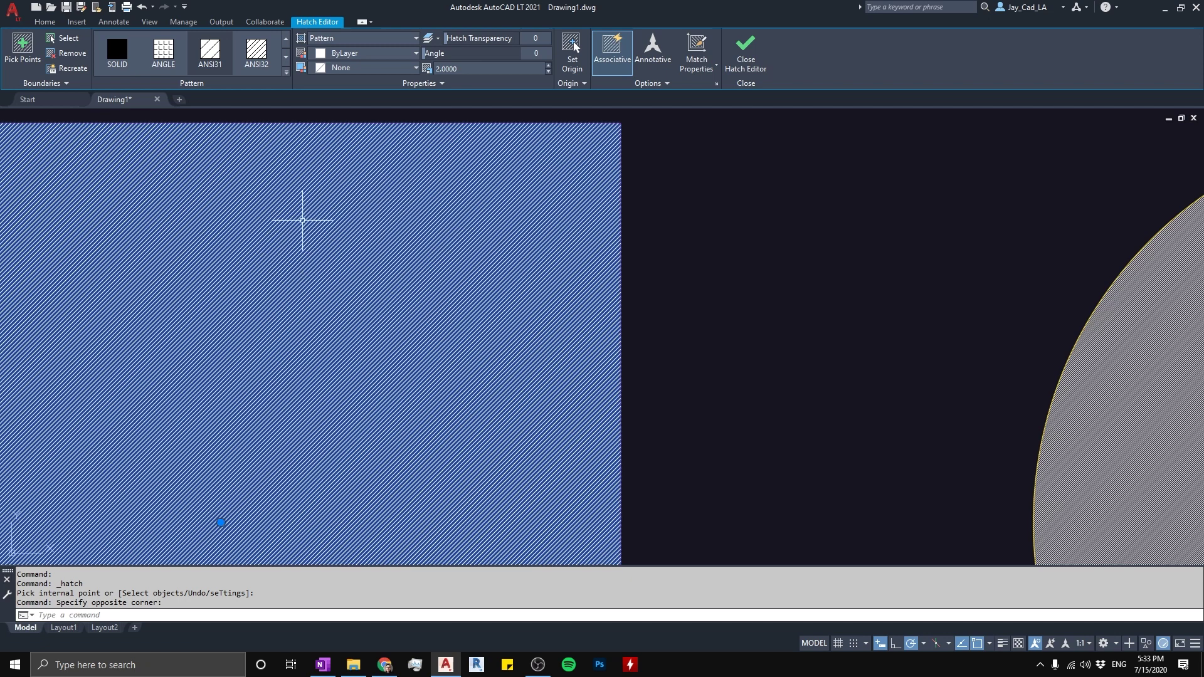
scroll(379, 242, "down", 4)
scroll(380, 239, "up", 2)
scroll(349, 242, "down", 4)
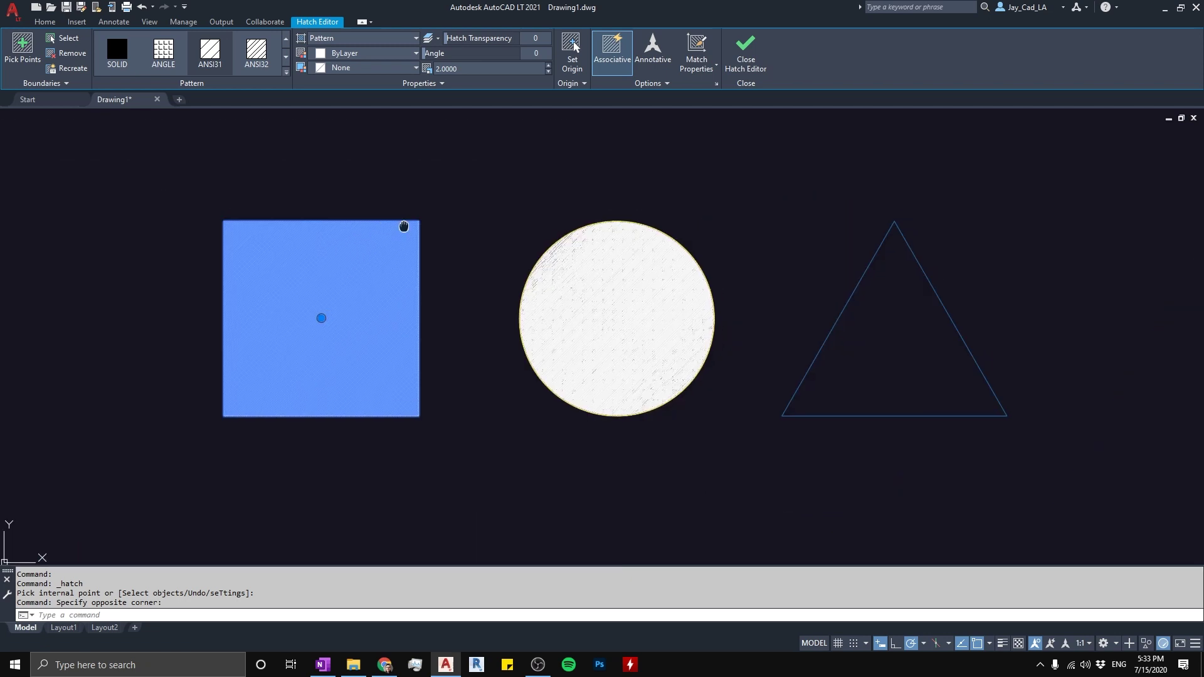
scroll(264, 323, "up", 2)
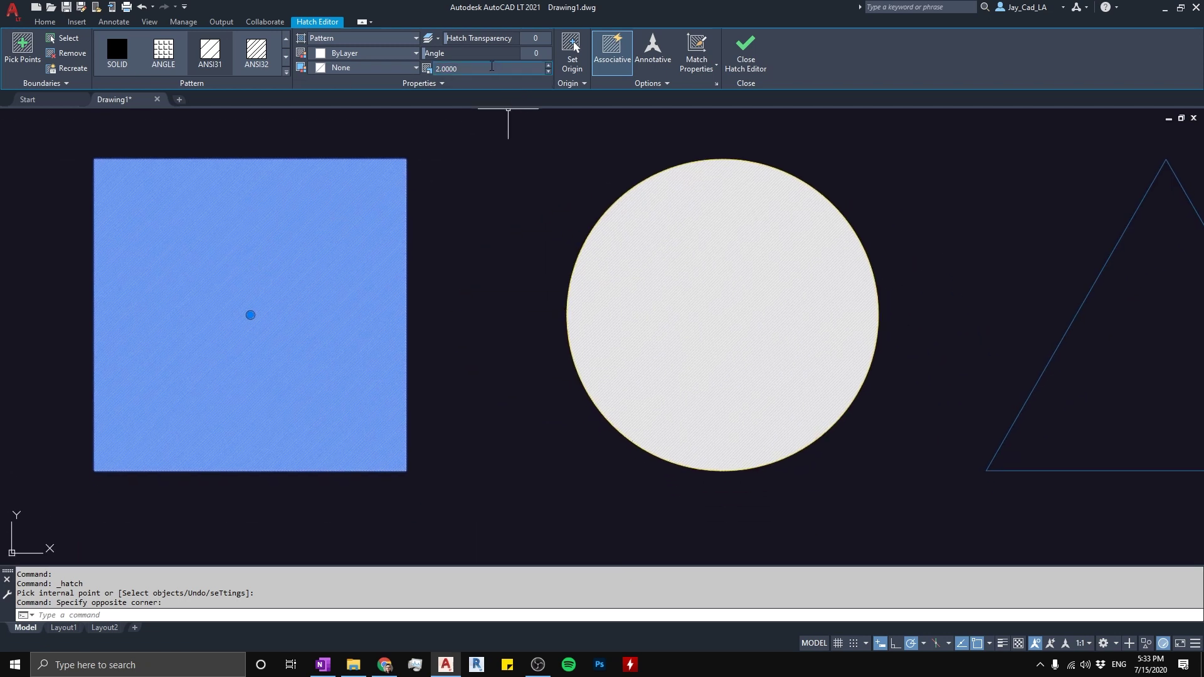
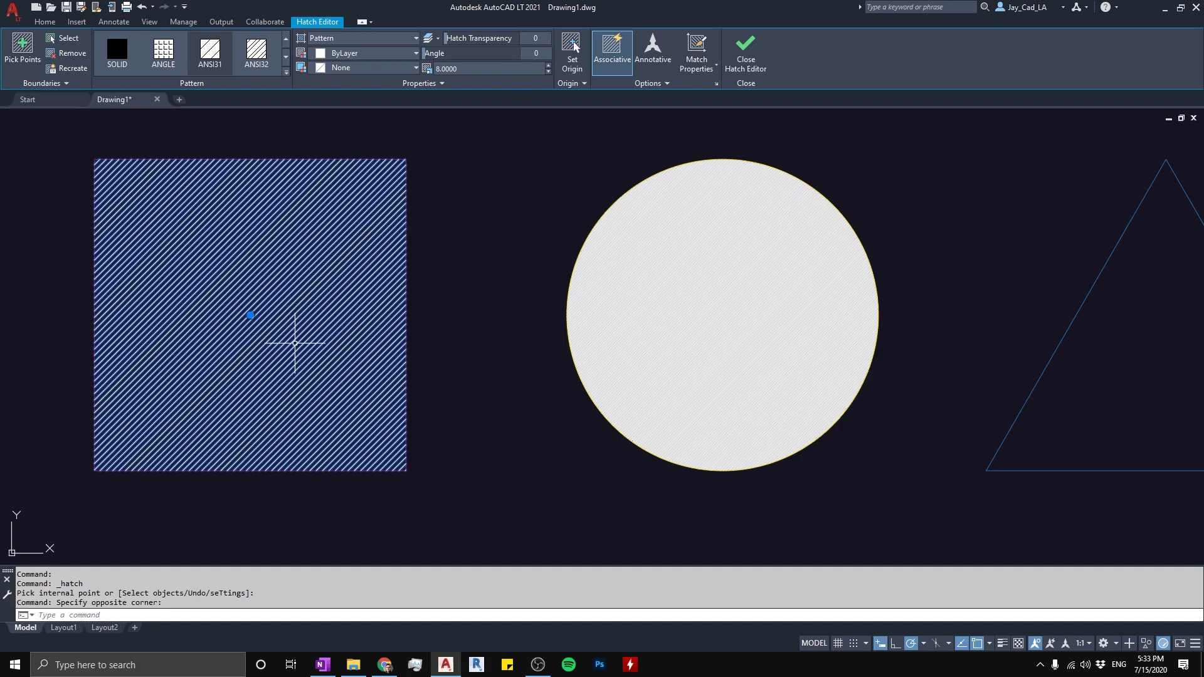
scroll(227, 270, "down", 2)
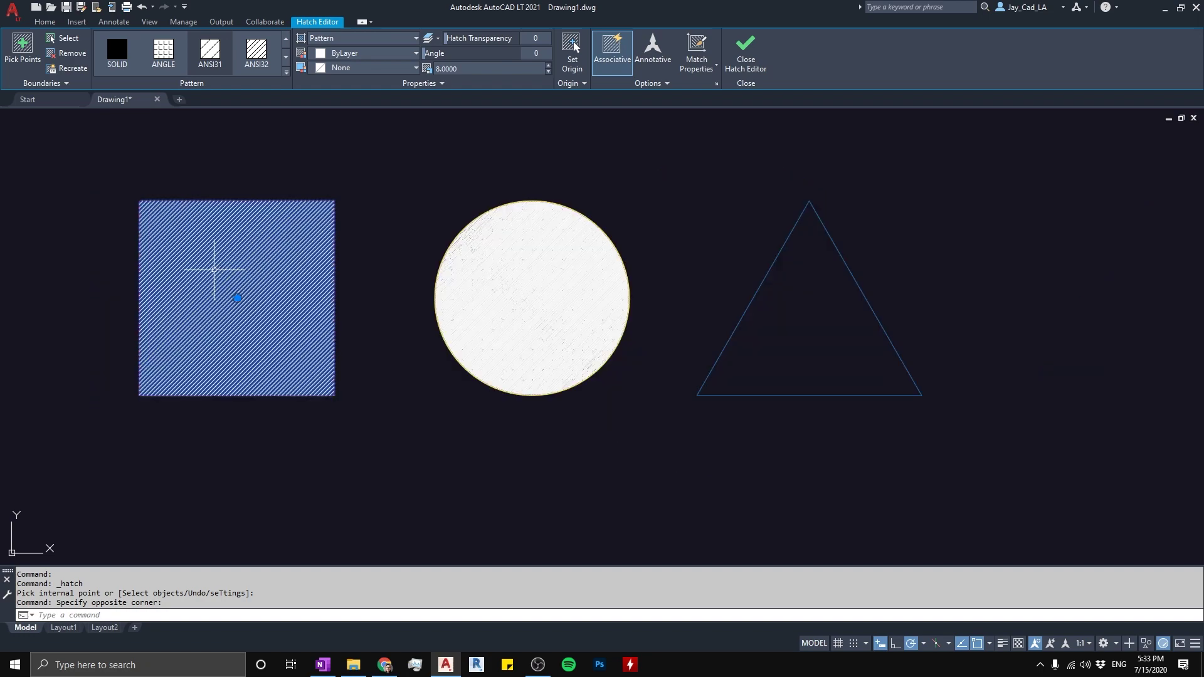
scroll(249, 271, "up", 2)
Exit the Hatch Editor, leaving the square with its scale-8 diagonal hatch
key("Escape")
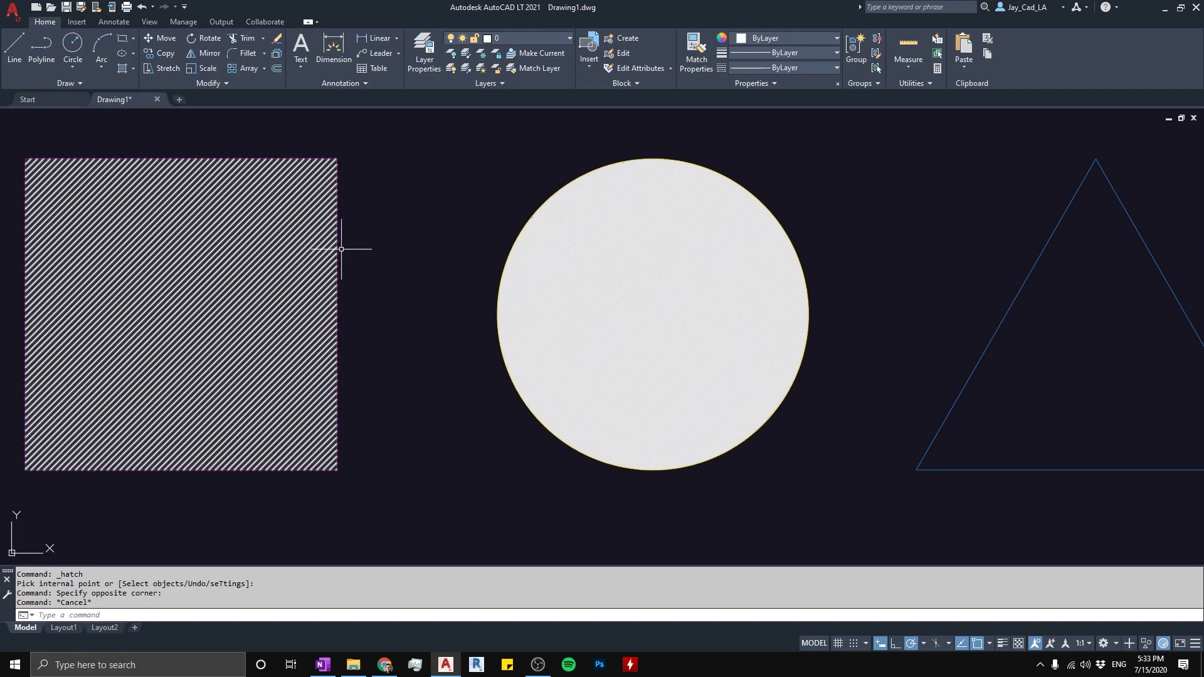
scroll(342, 250, "down", 2)
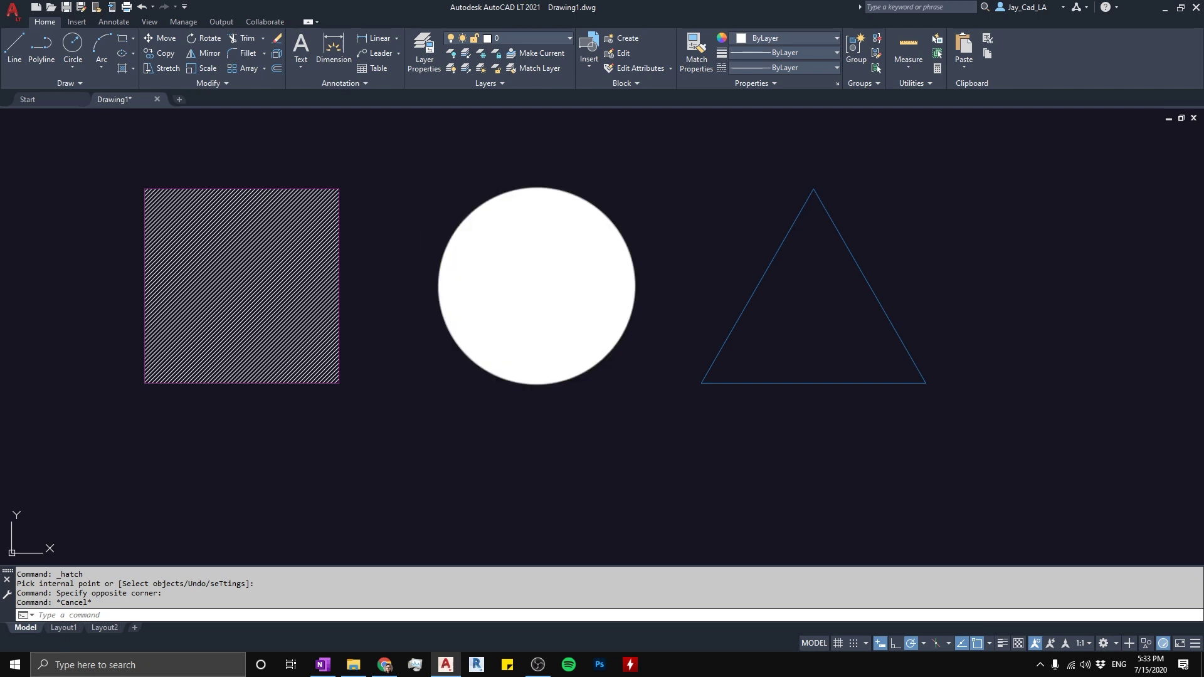
Give the circle's hatch a pattern scale of 12 so its diagonal lines match the square
left_click(513, 241)
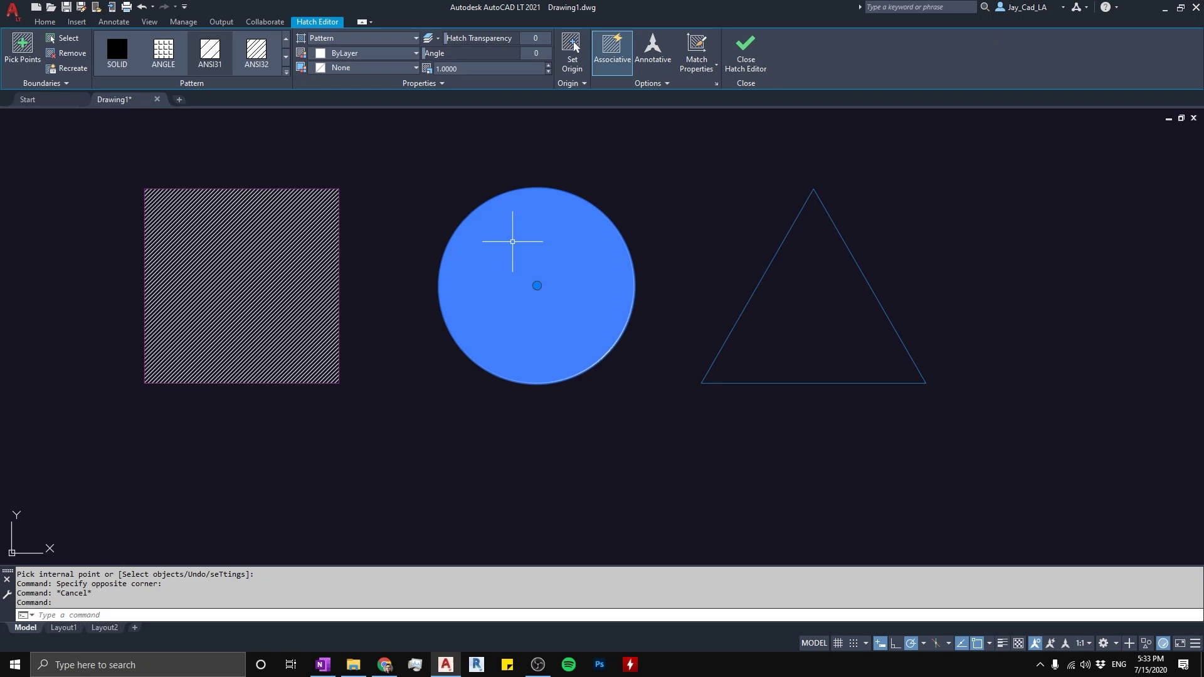
left_click(474, 70)
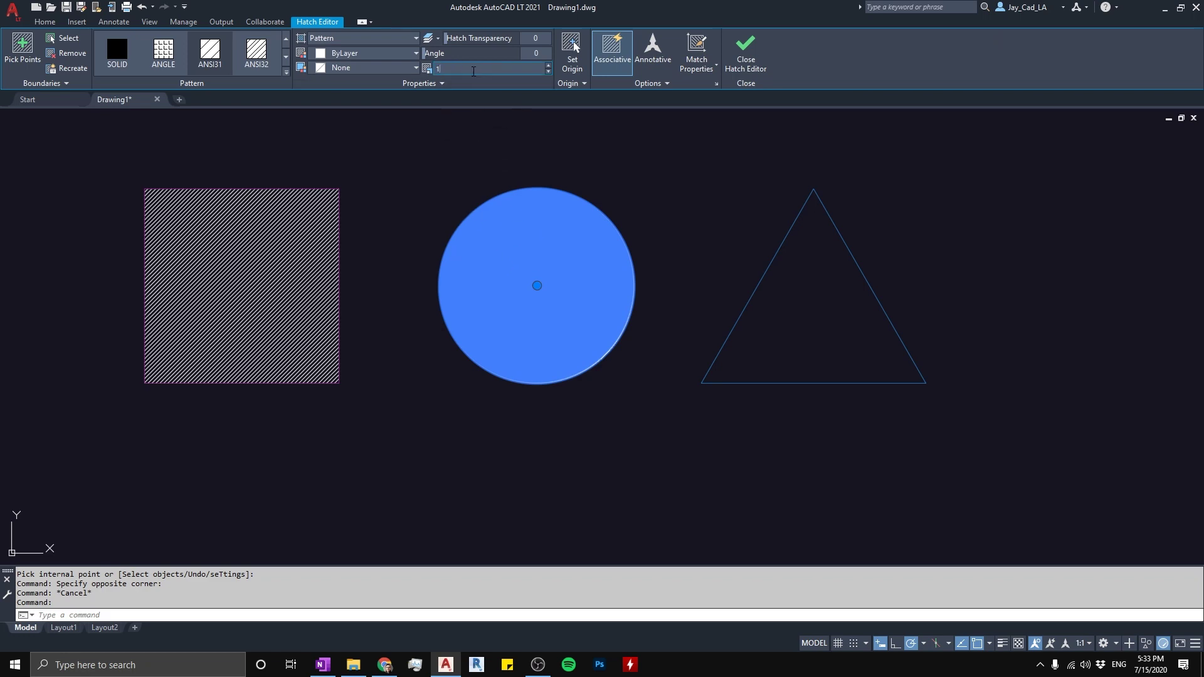
type("2")
key("Return")
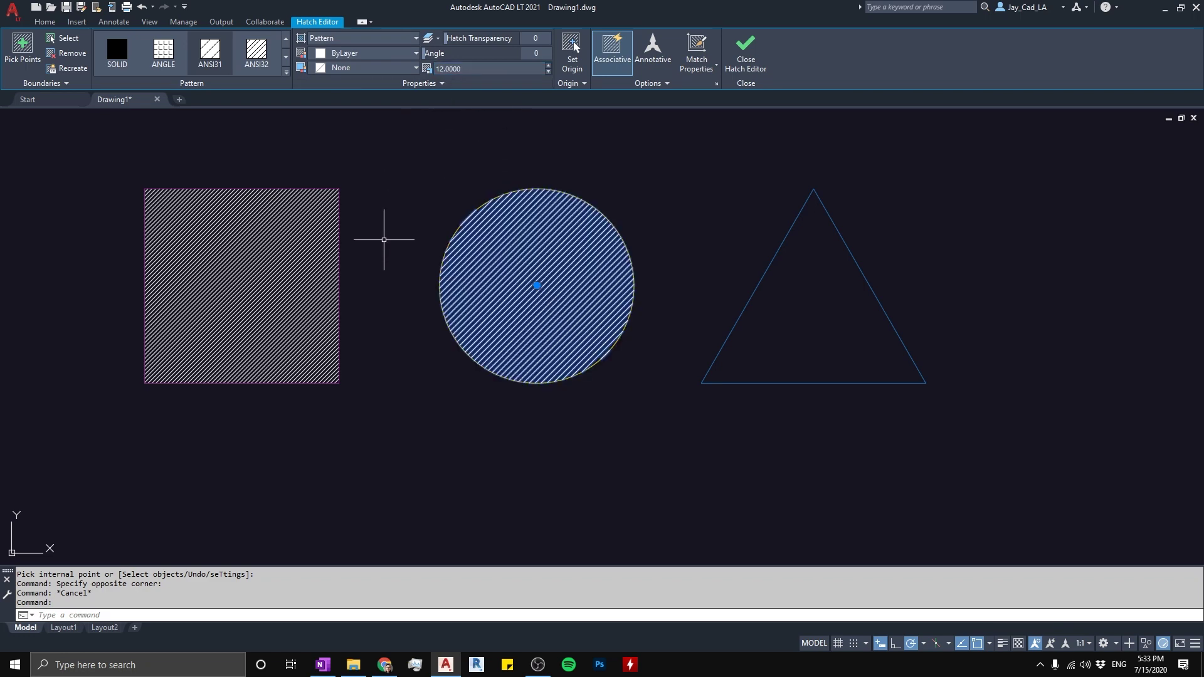
key("Escape")
middle_click_drag(659, 208, 607, 245)
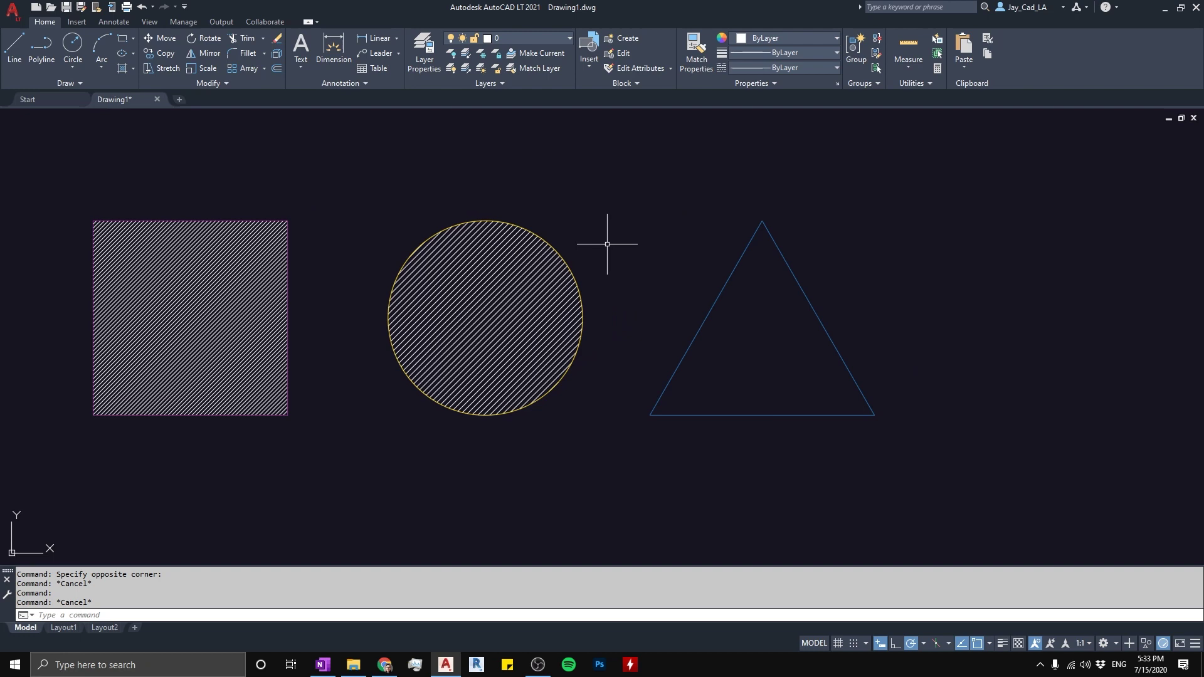